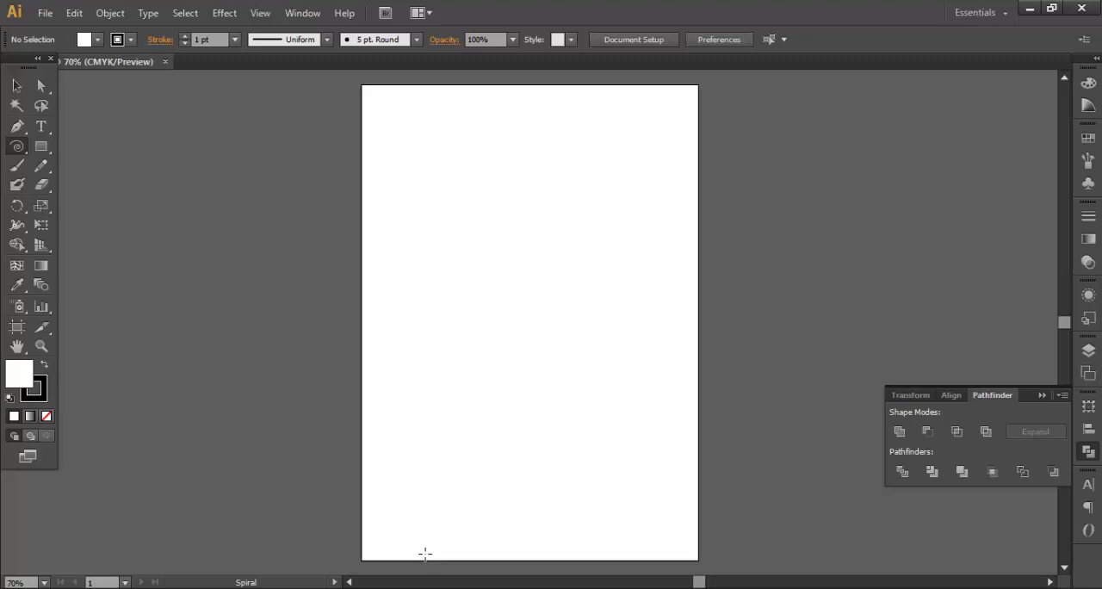
- Draw a large spiral about 330 by 320 pt with the Spiral tool around the artboard's lower-left area
click(26, 152)
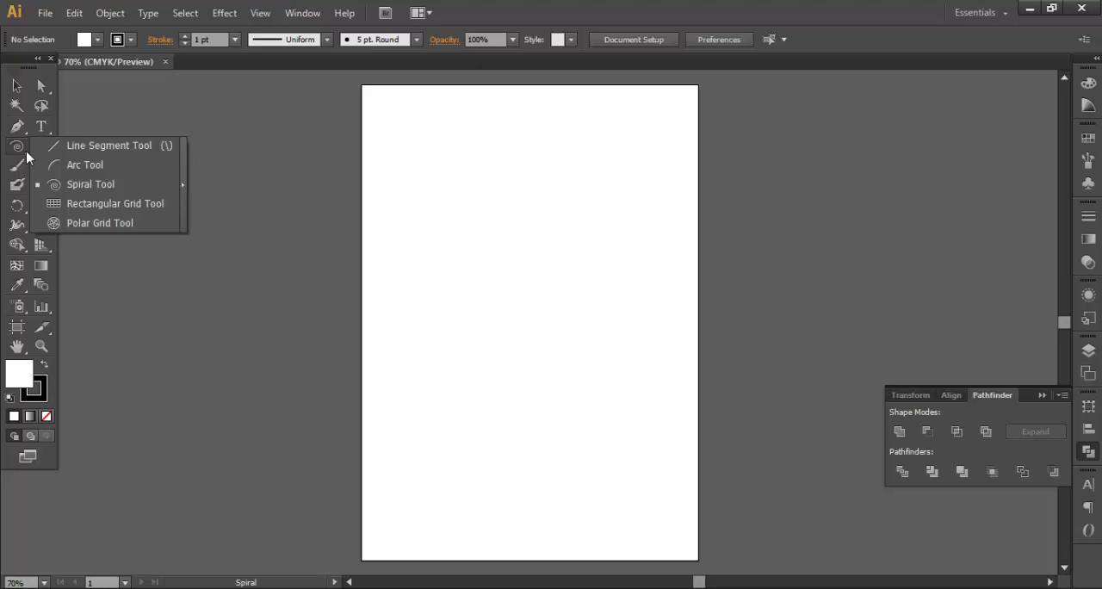
click(93, 183)
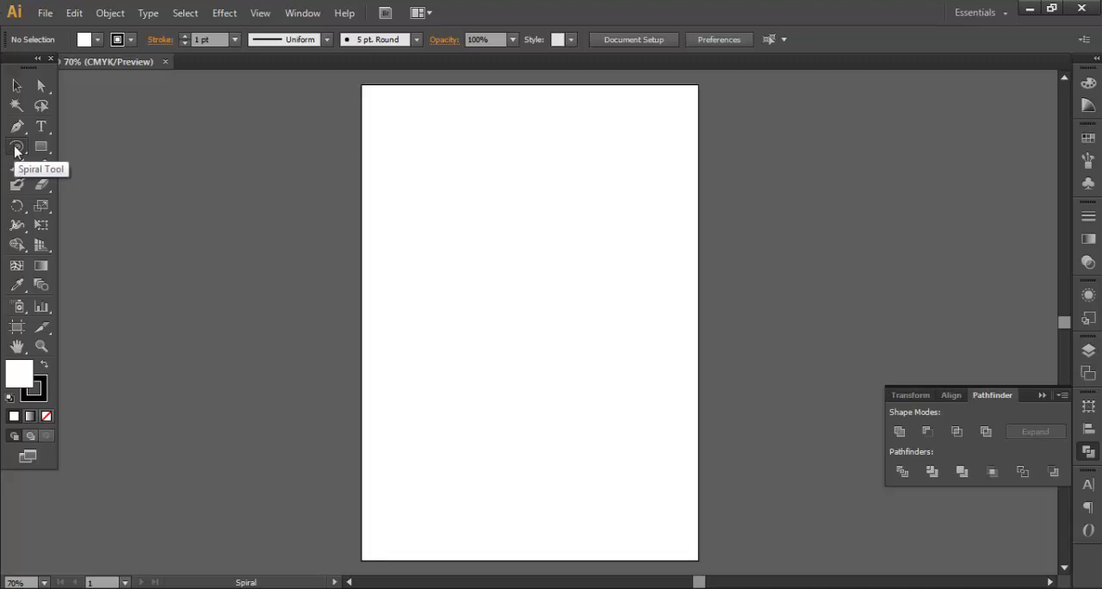
drag(15, 151, 86, 189)
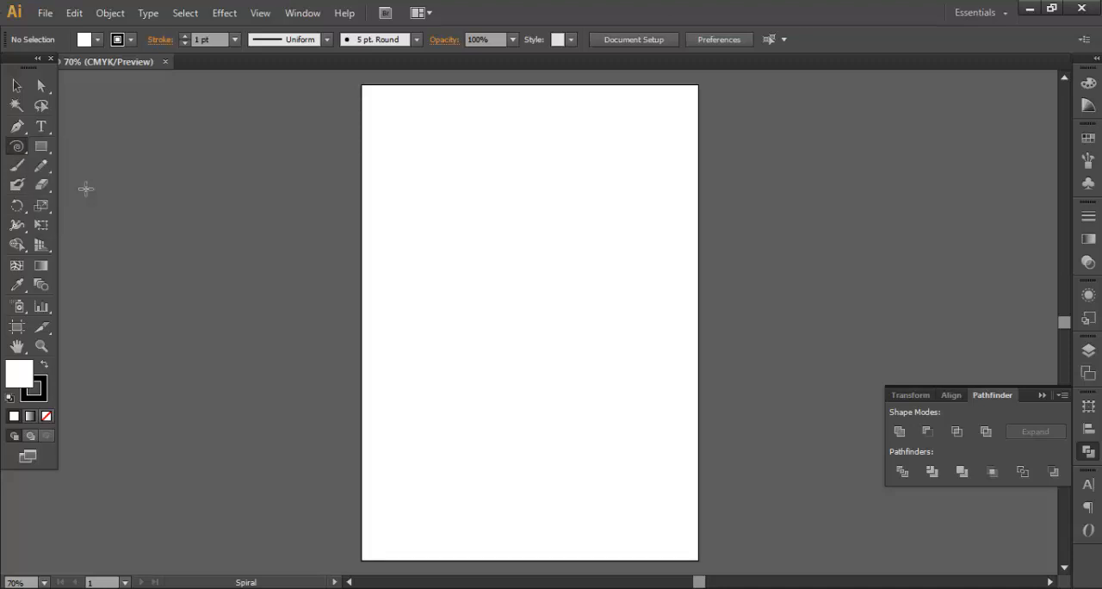
drag(448, 475, 371, 552)
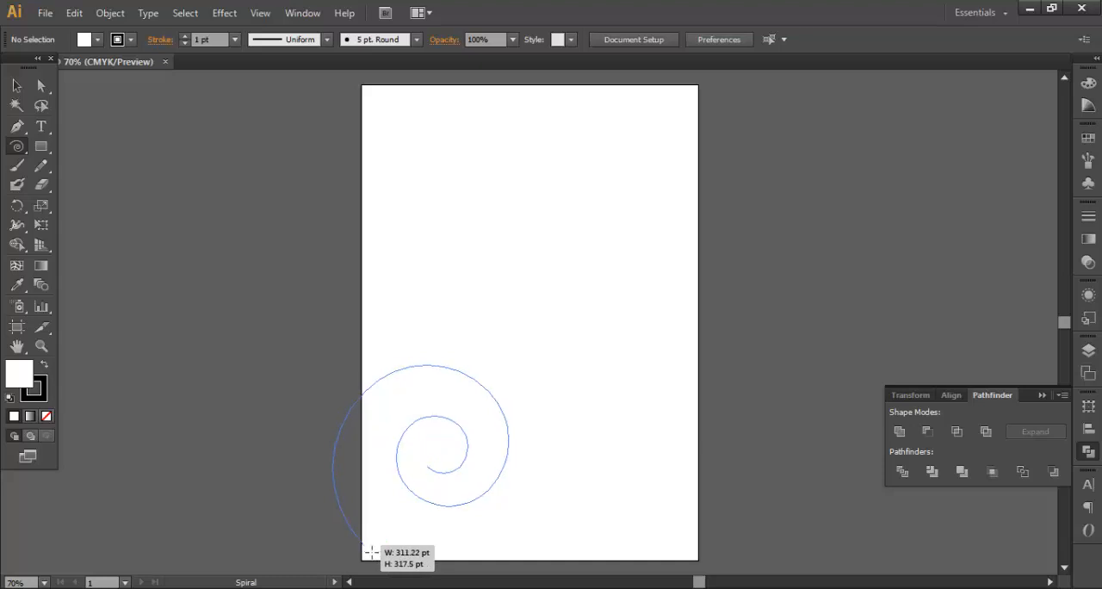
drag(370, 551, 357, 547)
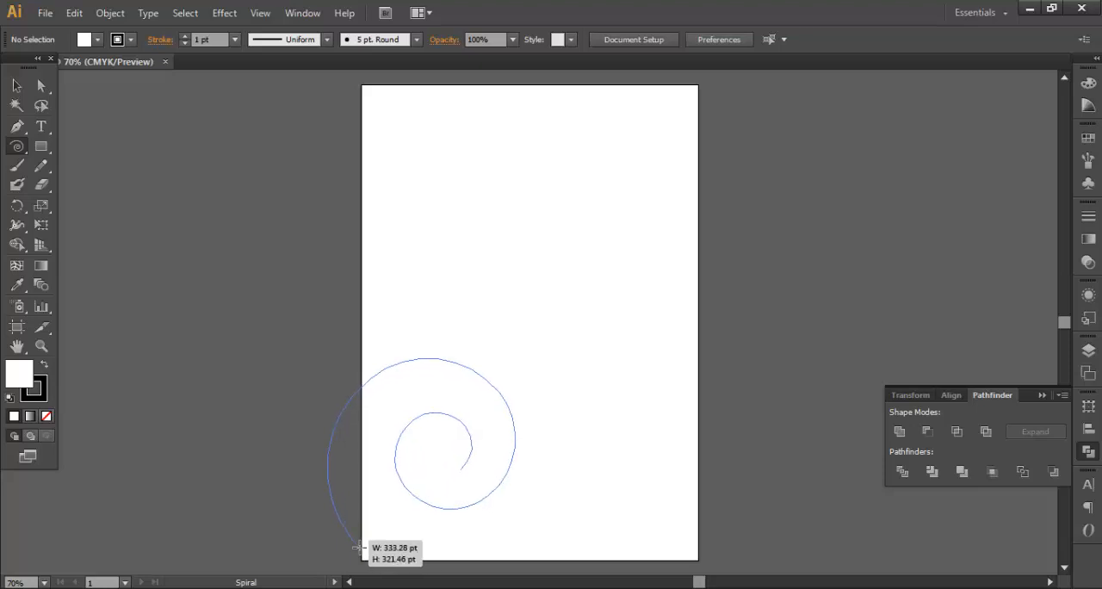
drag(356, 547, 356, 546)
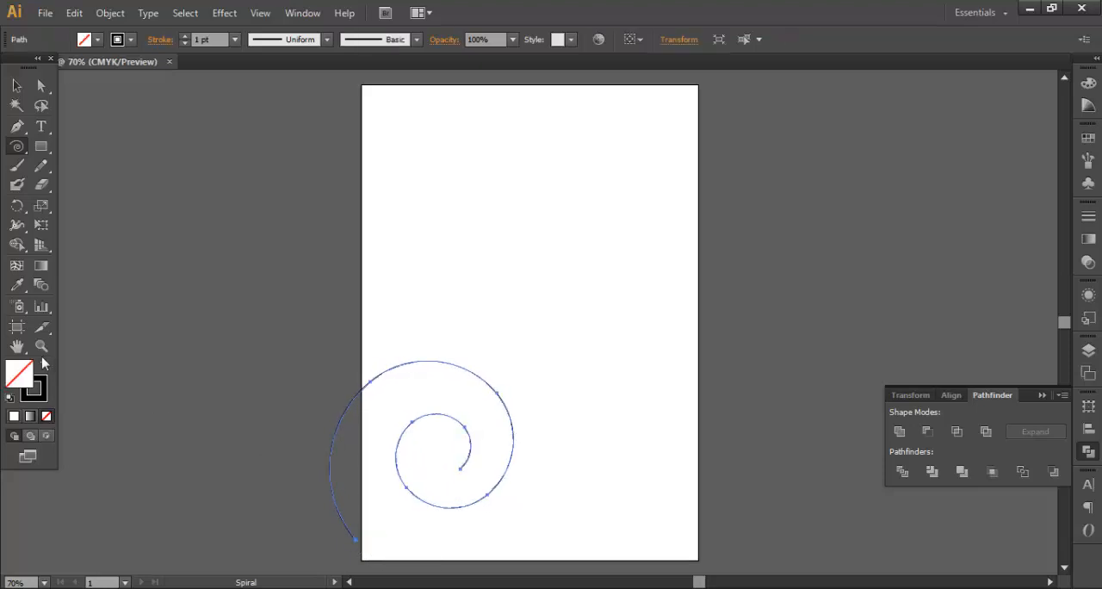
- Move the spiral to the middle of the artboard and rotate it counterclockwise until its outer end points along the bottom
click(50, 369)
click(50, 370)
click(17, 85)
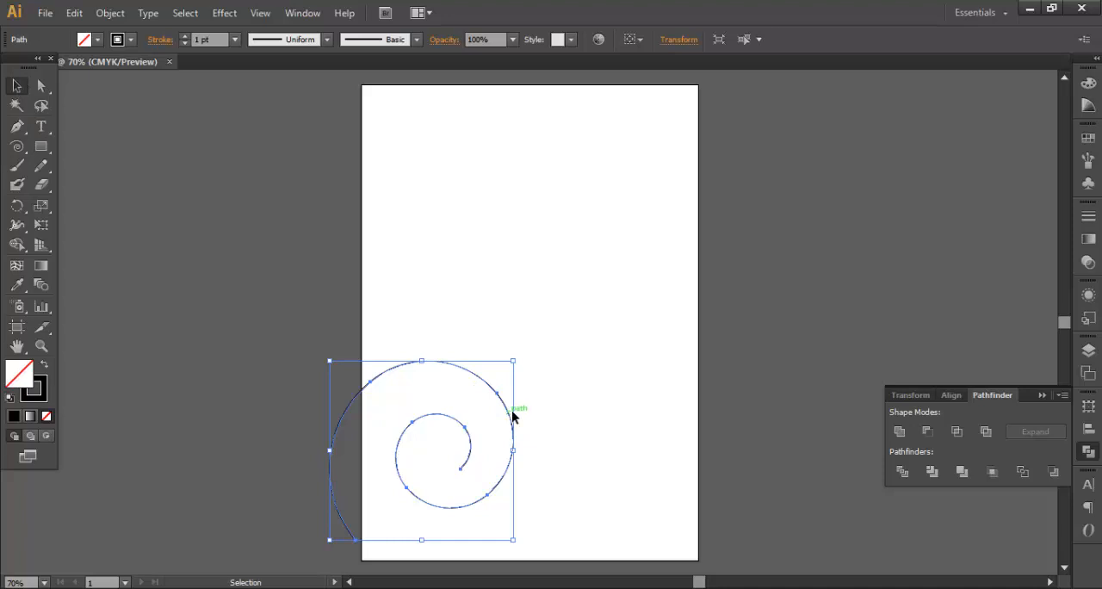
drag(512, 416, 615, 287)
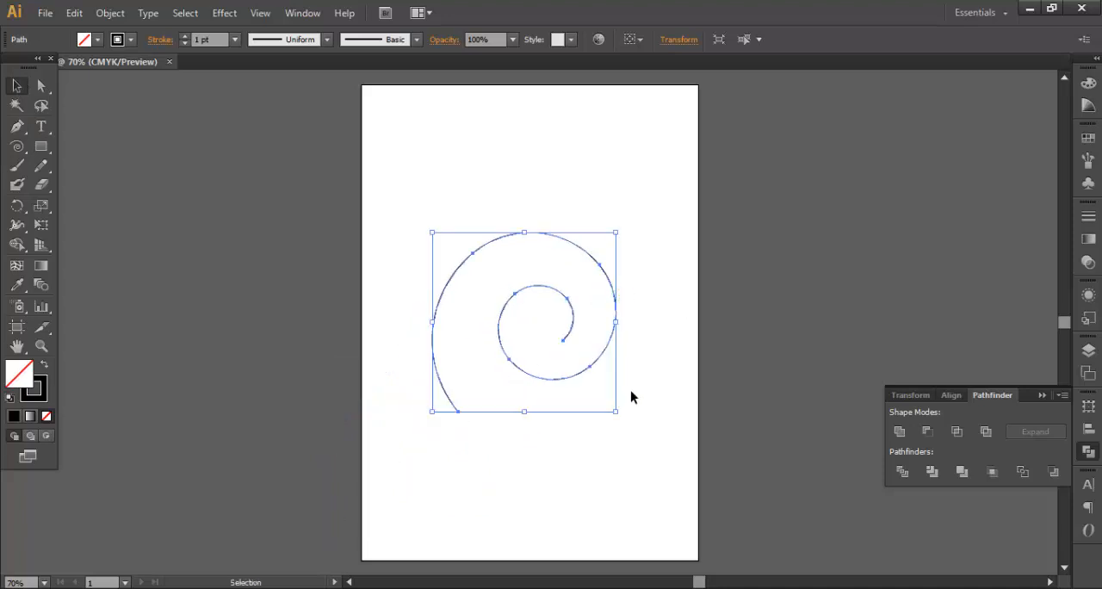
drag(622, 423, 625, 332)
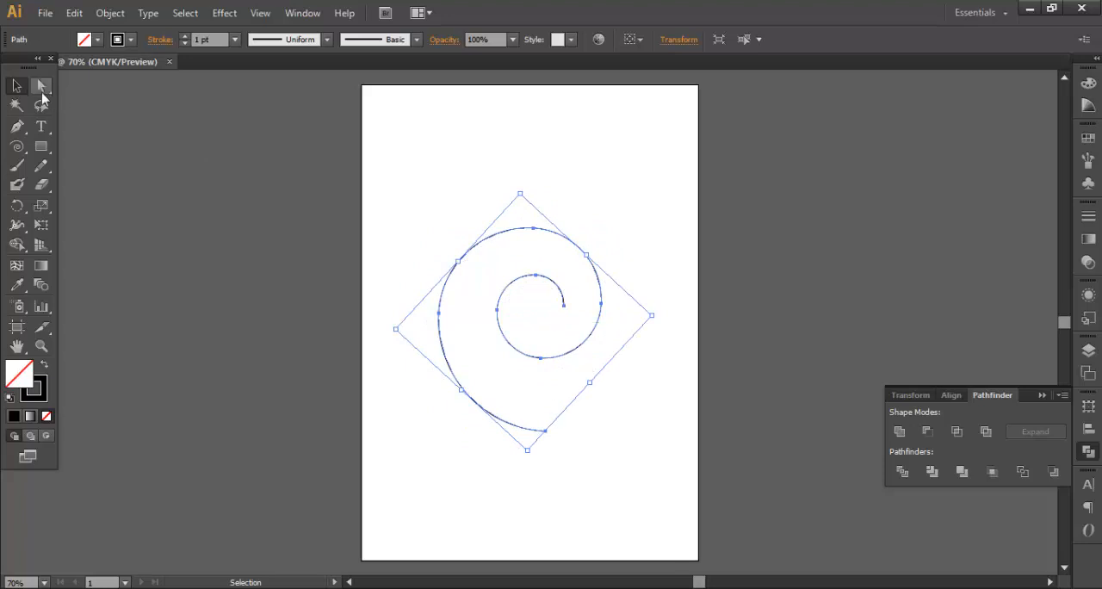
- Place the spiral higher and pull its outer end anchor down to about X 307 pt, Y 682 pt, forming a long stem
click(42, 93)
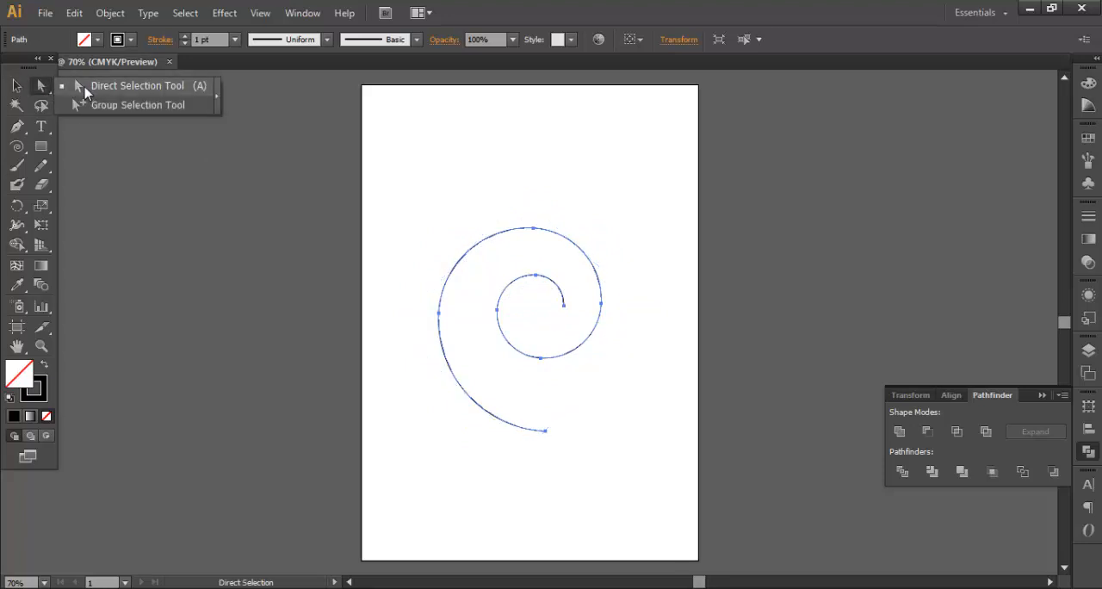
click(85, 92)
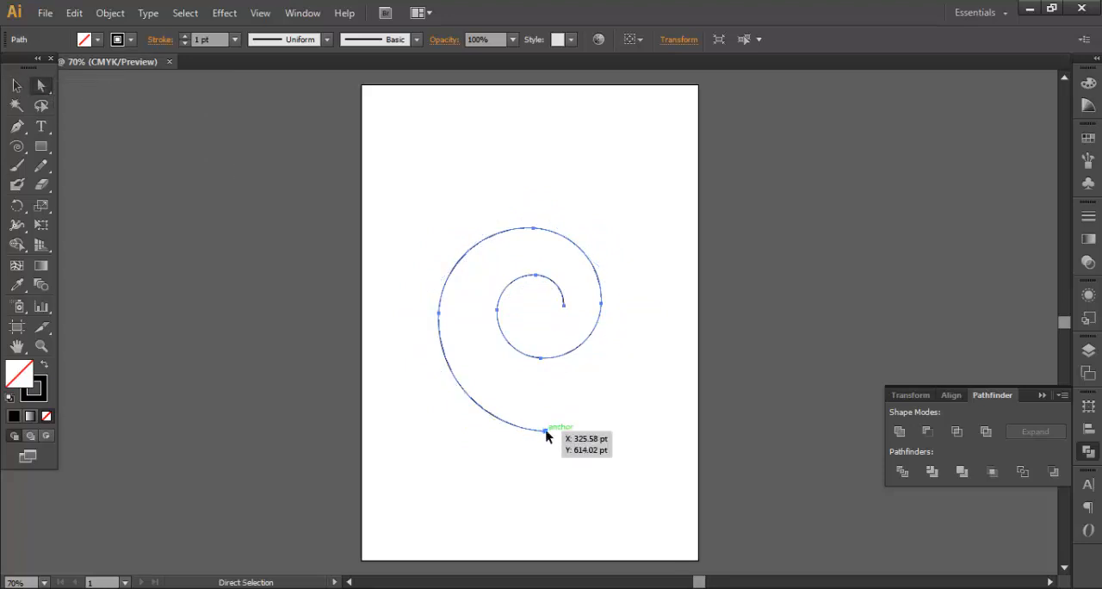
drag(546, 435, 569, 410)
click(579, 352)
drag(639, 413, 626, 459)
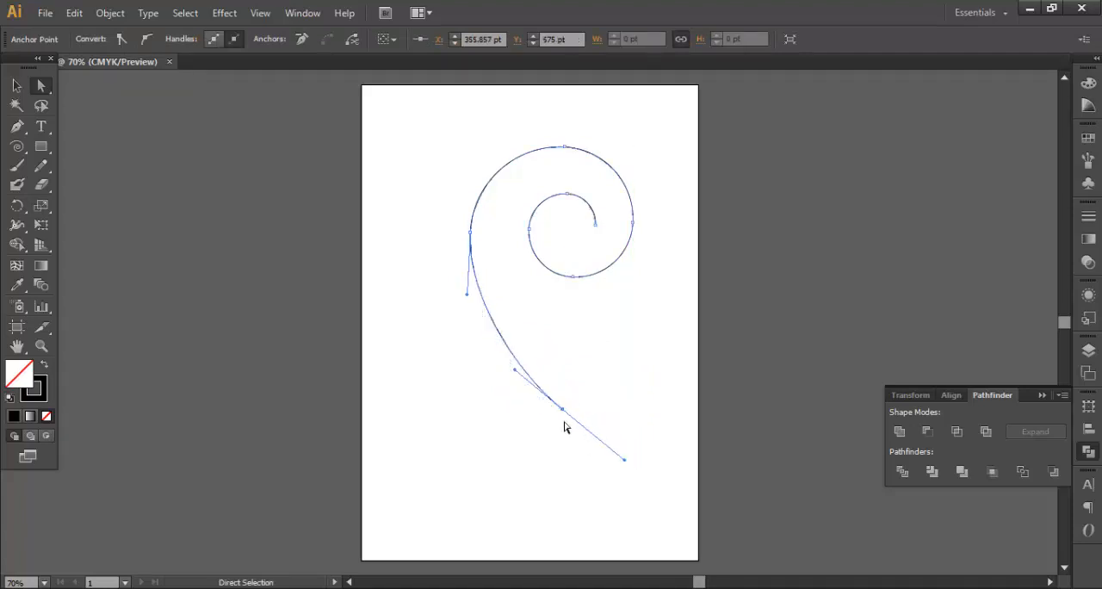
drag(565, 413, 535, 472)
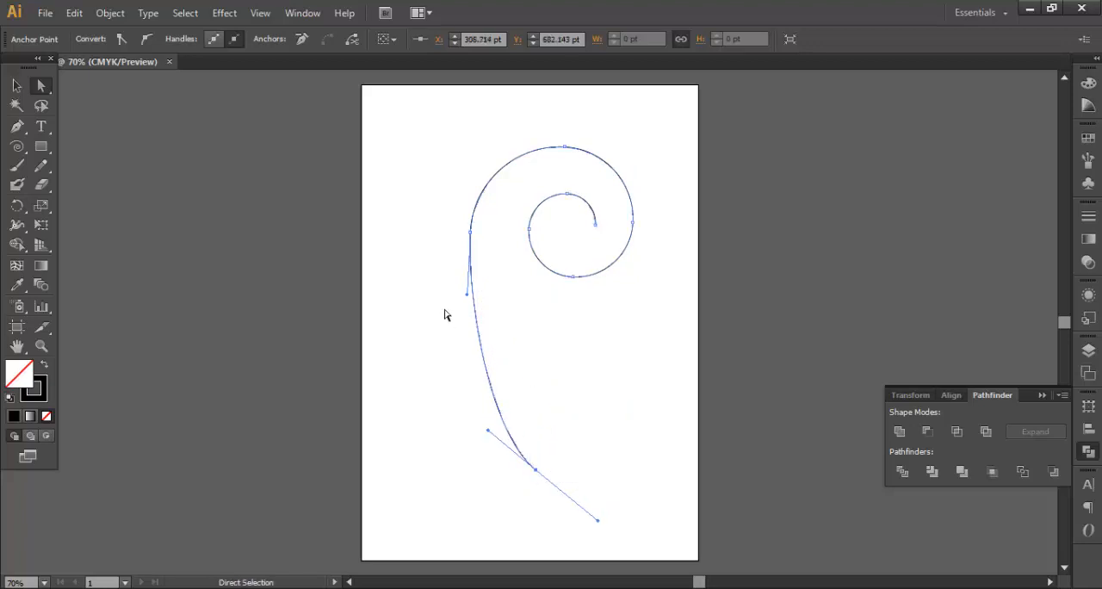
- Reshape the large spiral's upper-left curve by shifting its left anchor slightly outward and adjusting the neighbouring direction handles
drag(472, 238, 466, 234)
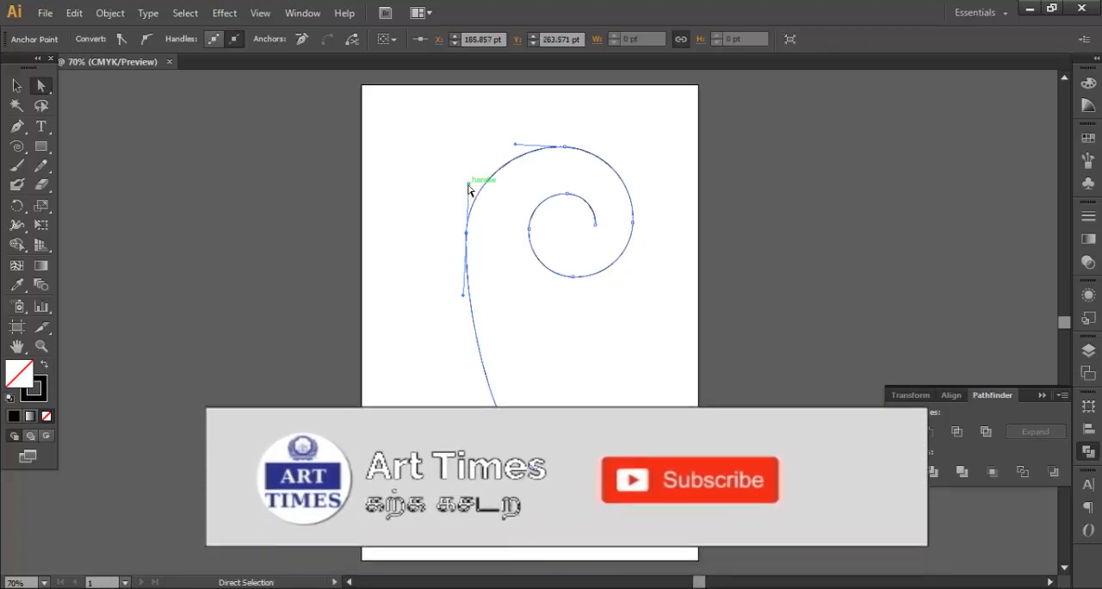
drag(469, 183, 479, 185)
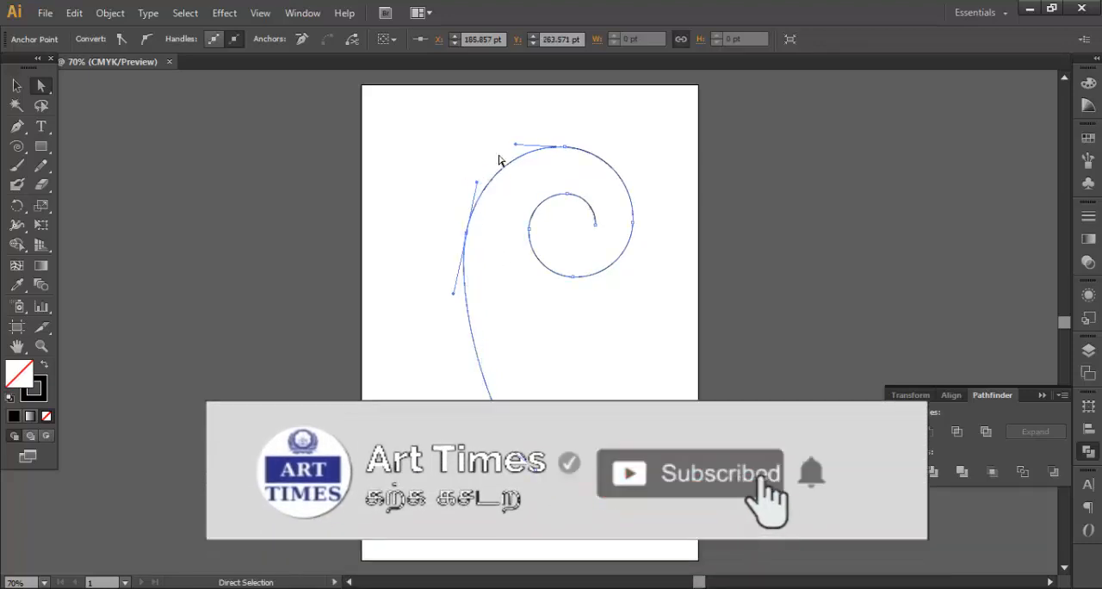
drag(517, 150, 524, 147)
click(639, 362)
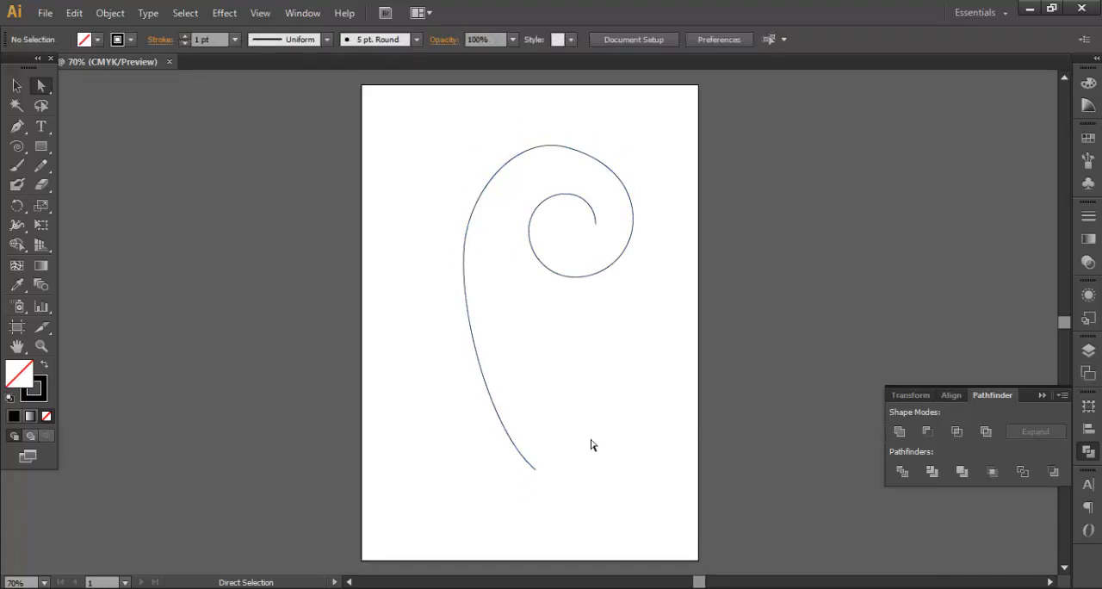
- Draw a second, smaller spiral over the lower end of the stem and deselect it
click(17, 146)
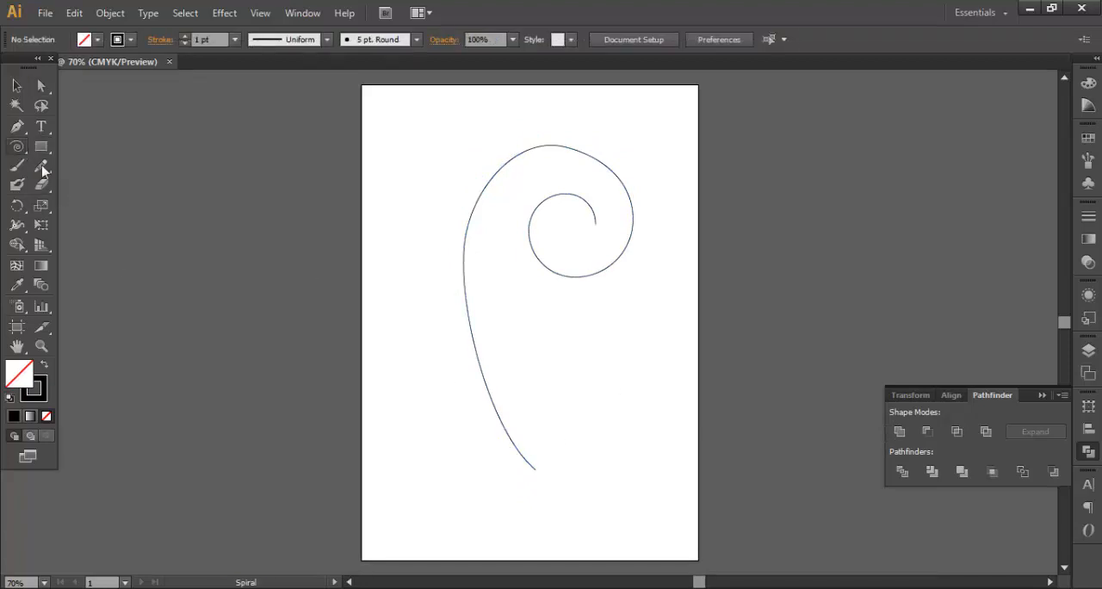
drag(535, 449, 506, 497)
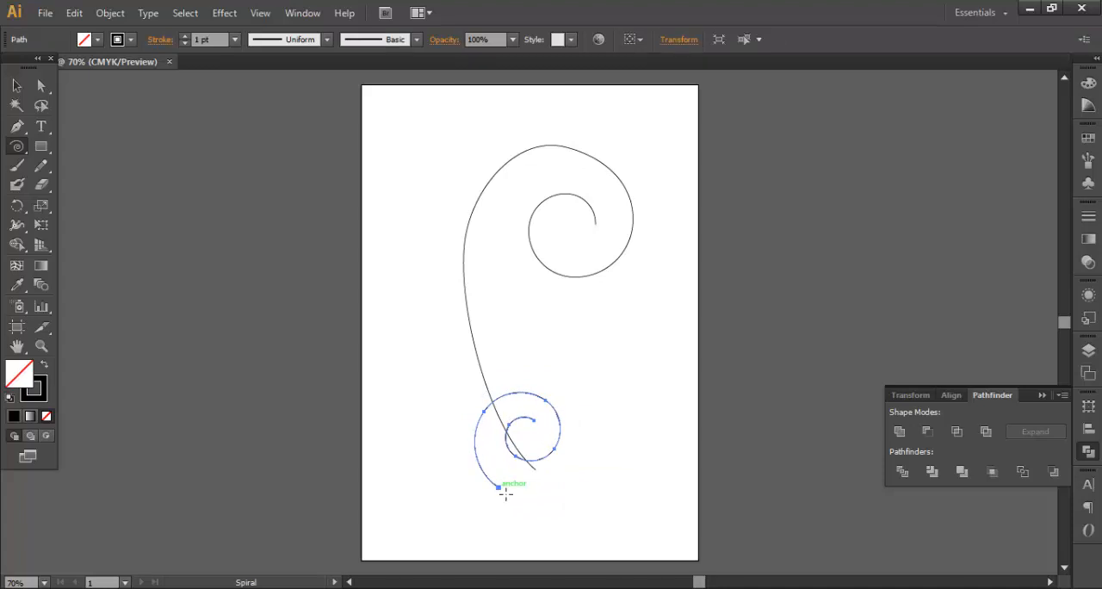
key(v)
click(570, 389)
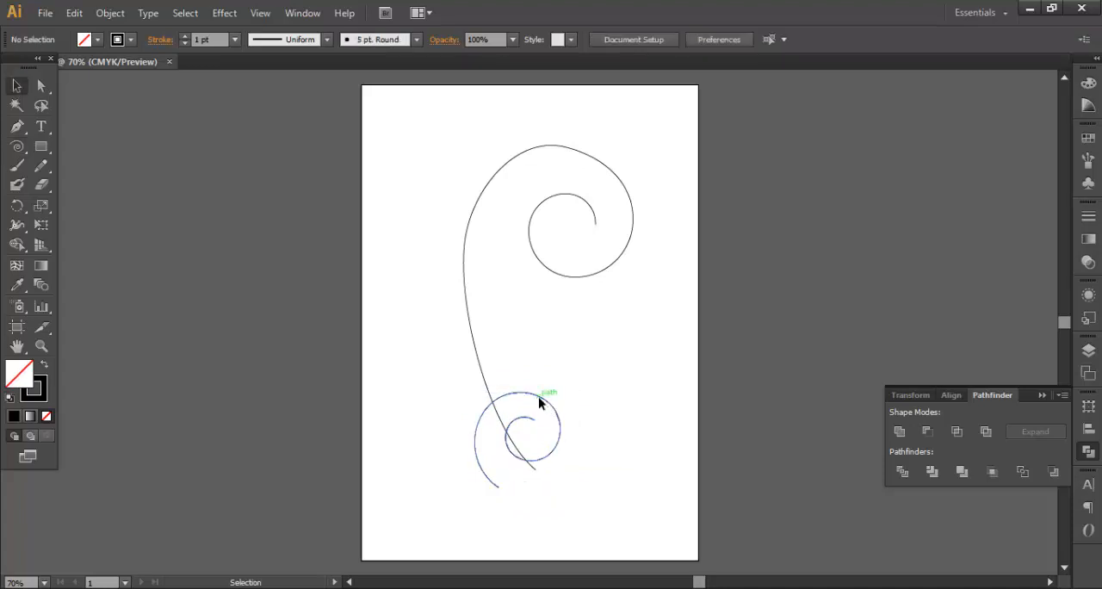
- Move the small spiral up to the right side of the stem and rotate it slightly clockwise
drag(539, 398, 560, 349)
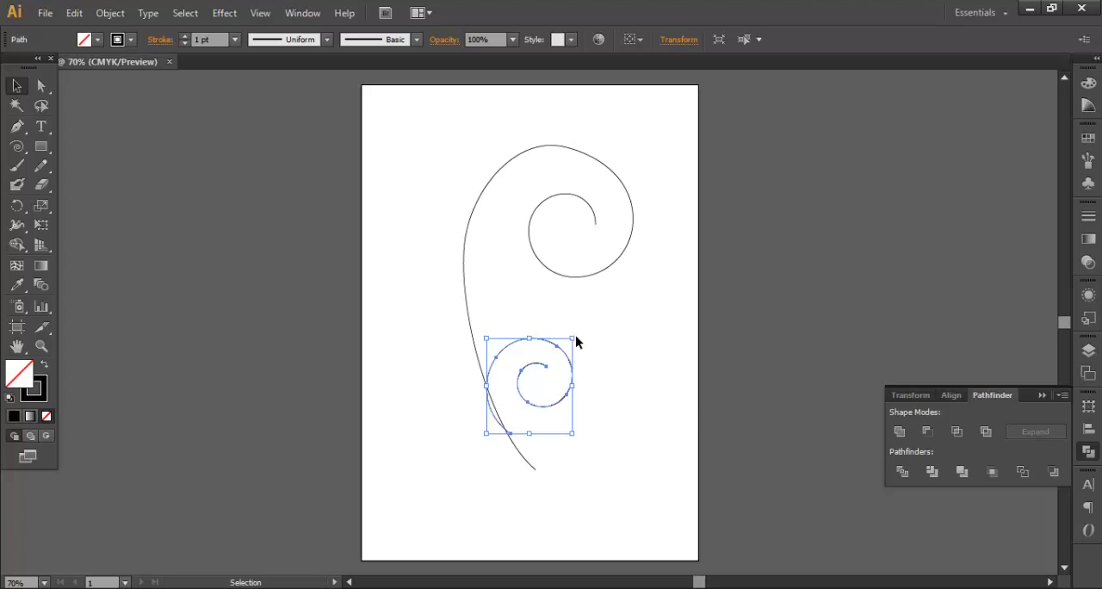
click(579, 338)
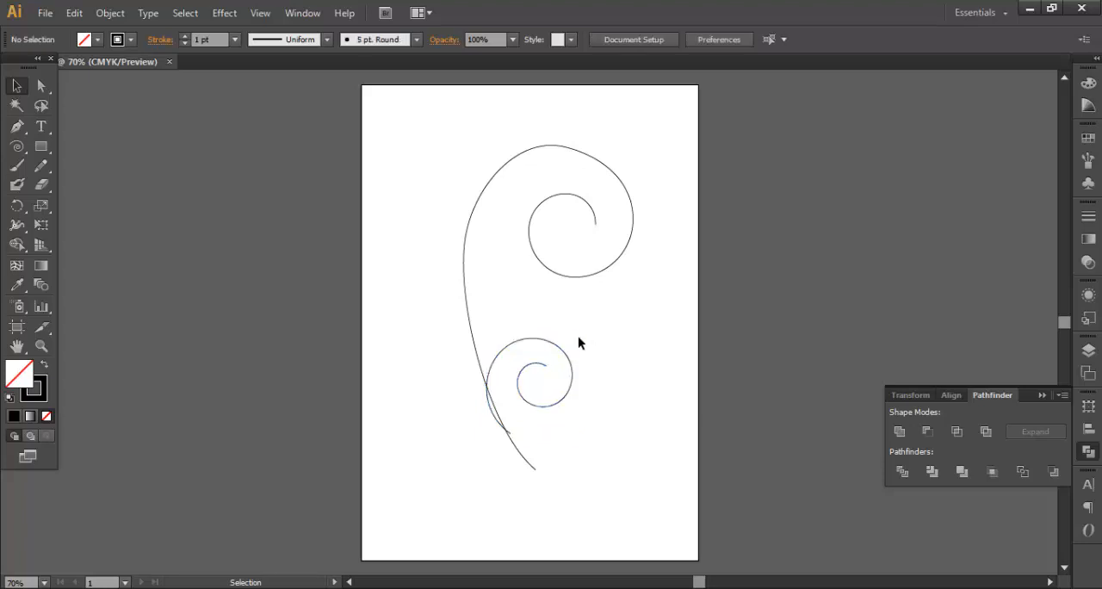
click(564, 351)
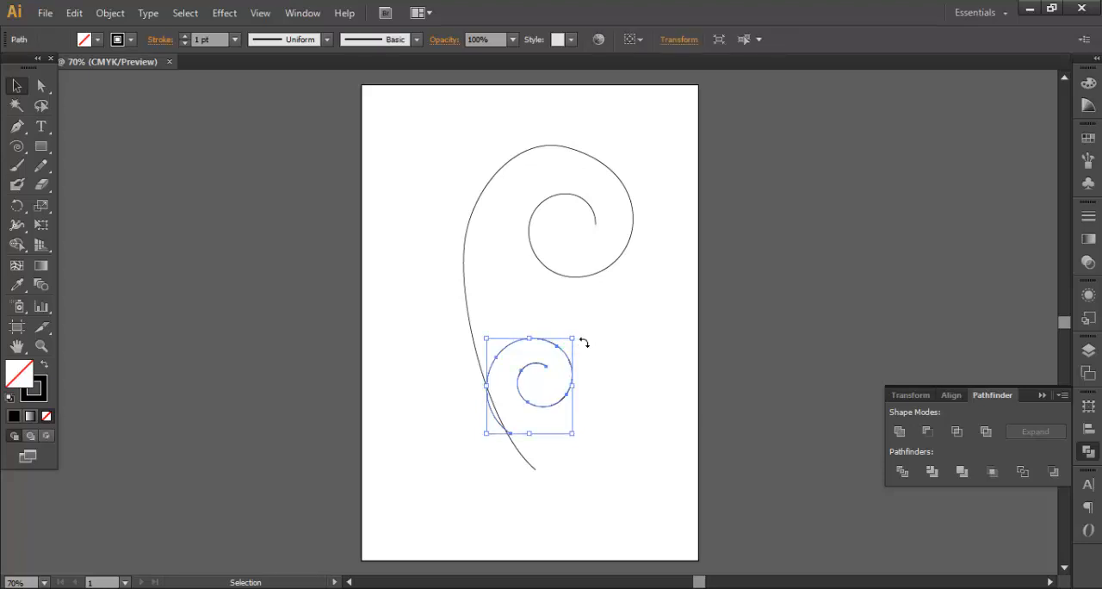
mouse_move(584, 342)
mouse_down()
mouse_move(566, 359)
mouse_move(591, 343)
mouse_up()
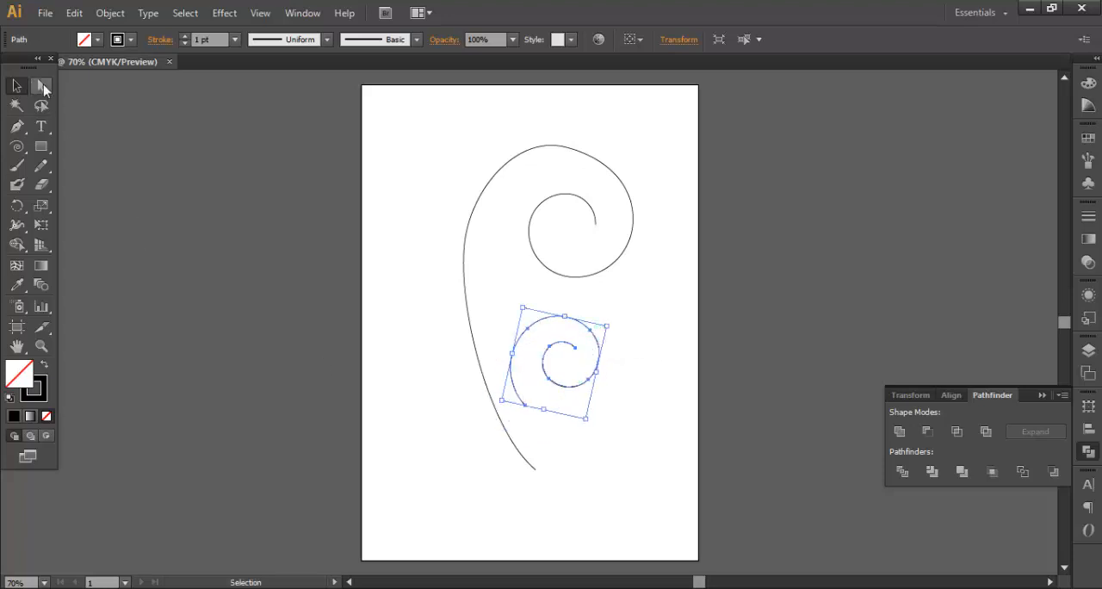
- Reshape the small spiral's outer end so it joins the main stem at about X 227 pt, Y 549 pt
click(43, 87)
drag(527, 403, 505, 425)
click(512, 374)
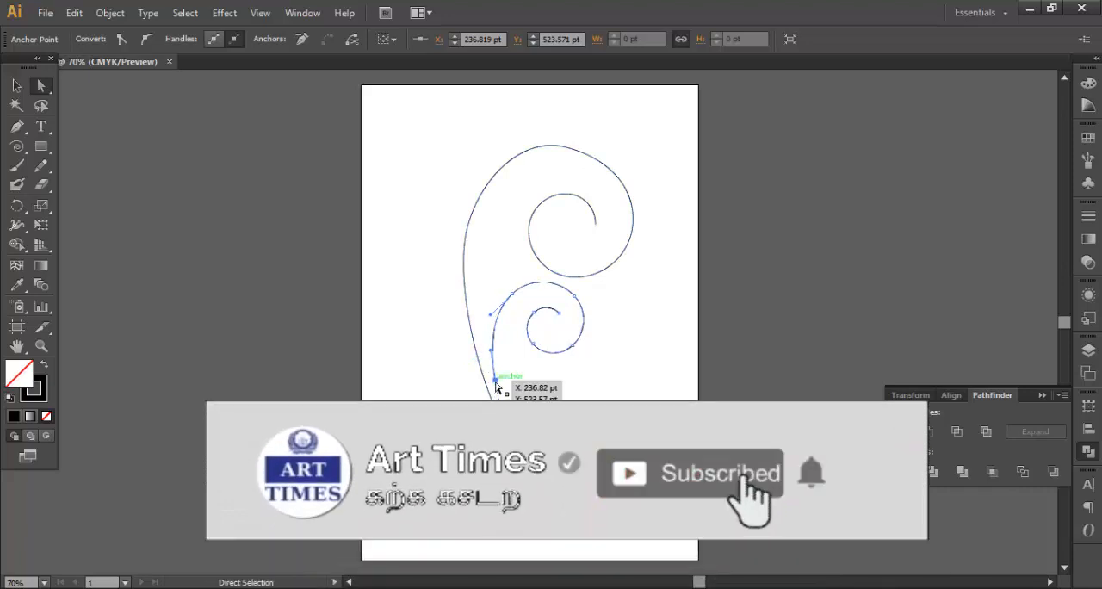
drag(496, 387, 489, 404)
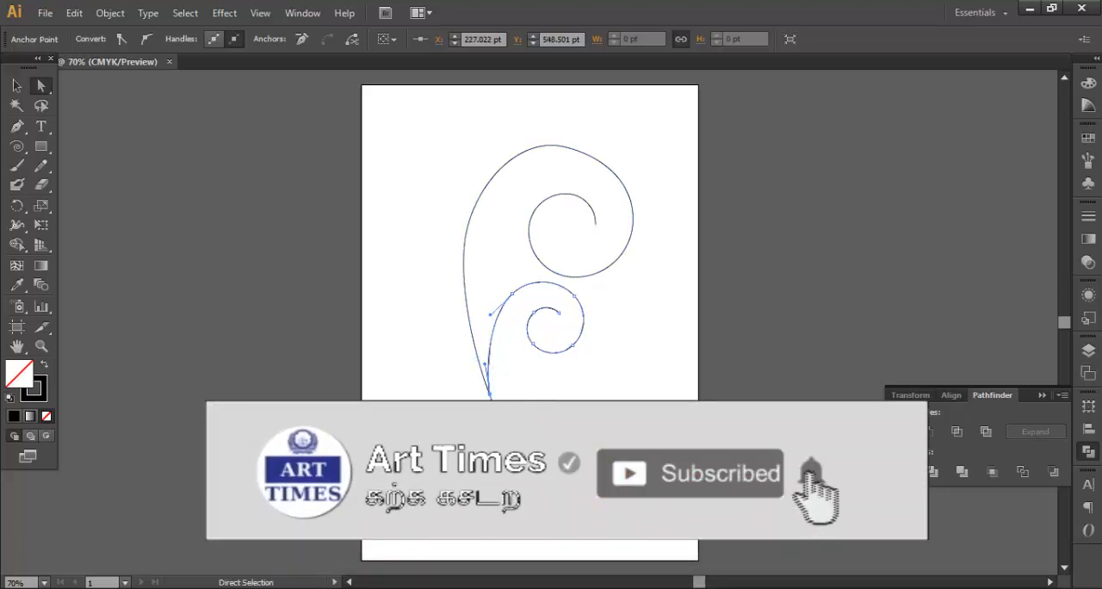
click(580, 389)
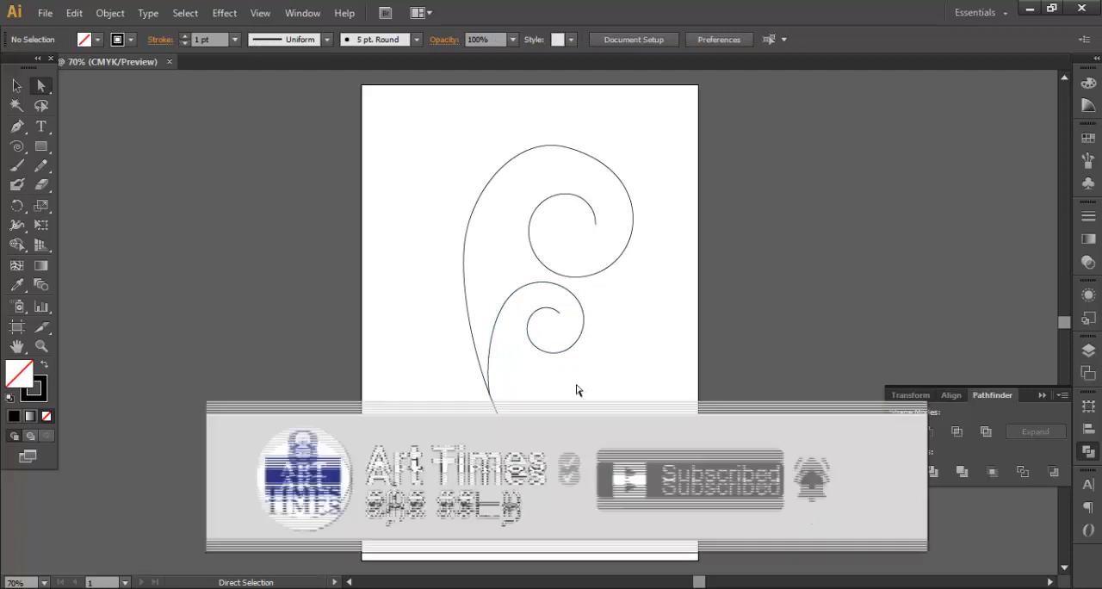
- Draw a third, small spiral to the left of the stem and mirror it horizontally
click(17, 147)
drag(390, 362, 433, 416)
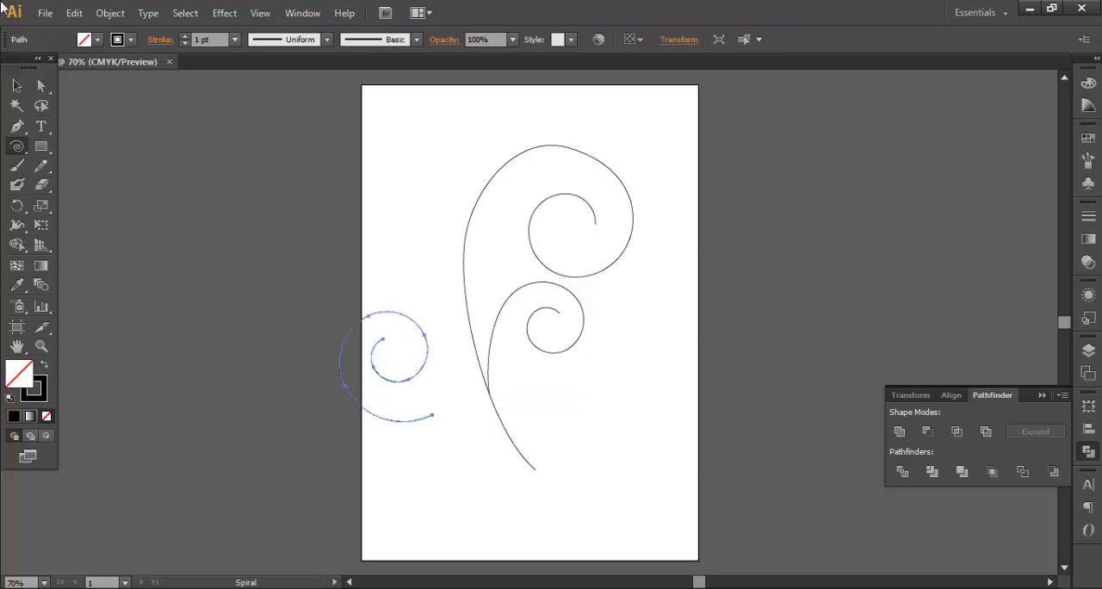
click(17, 86)
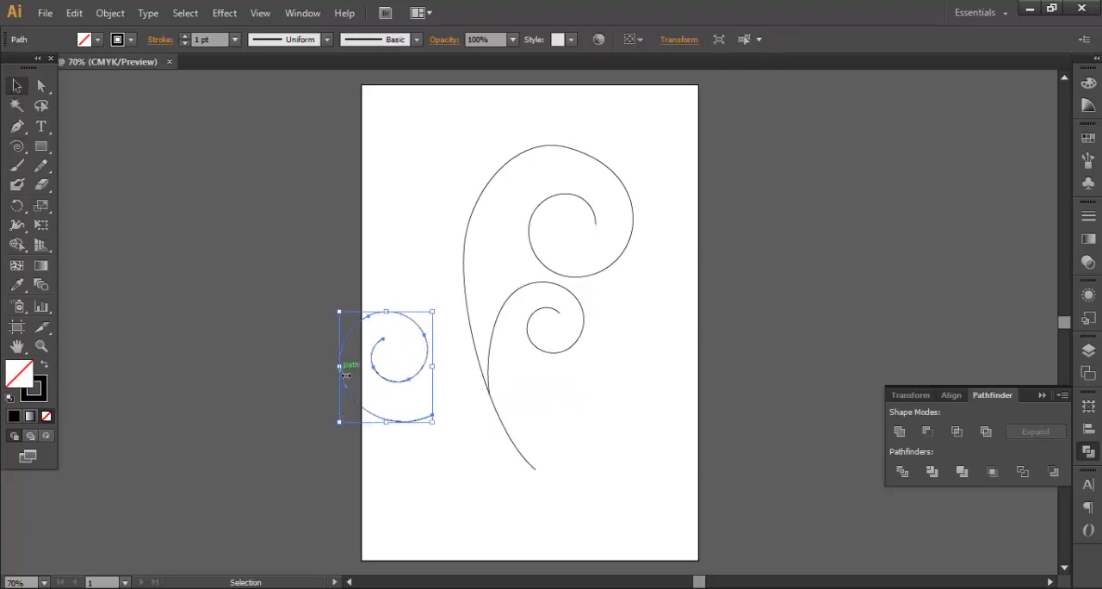
drag(345, 375, 520, 374)
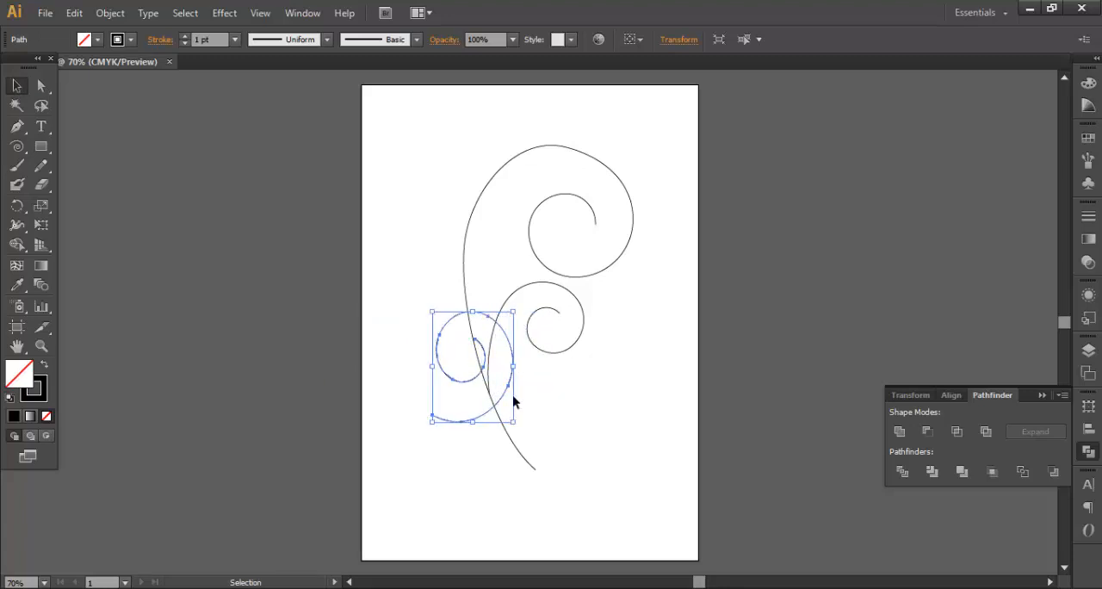
- Shrink the mirrored spiral and rotate it counterclockwise so it sits against the left side of the stem
drag(520, 429, 508, 404)
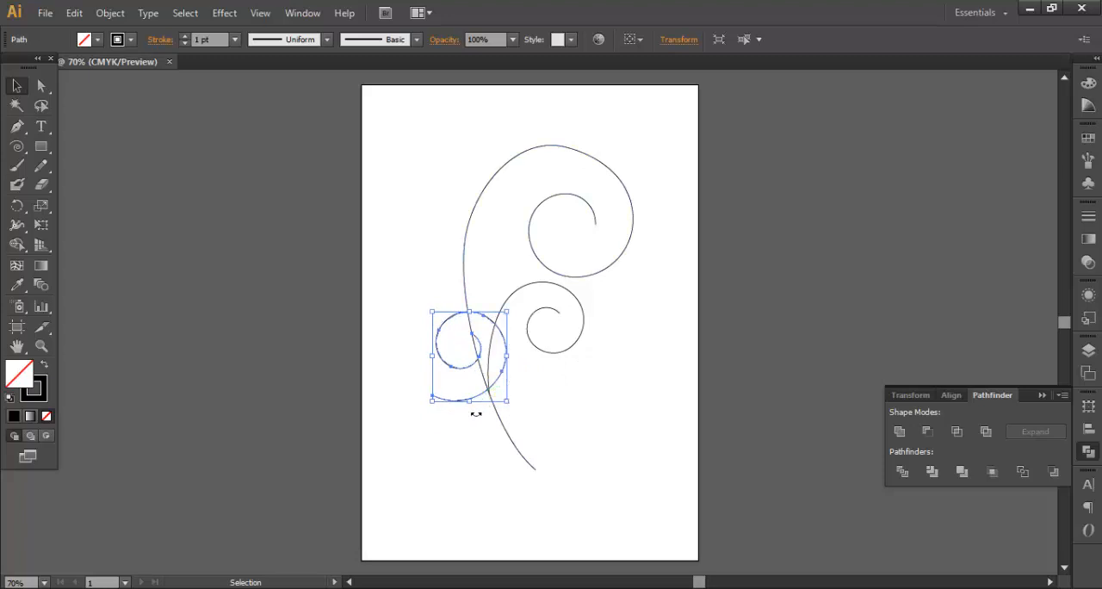
drag(431, 413, 509, 435)
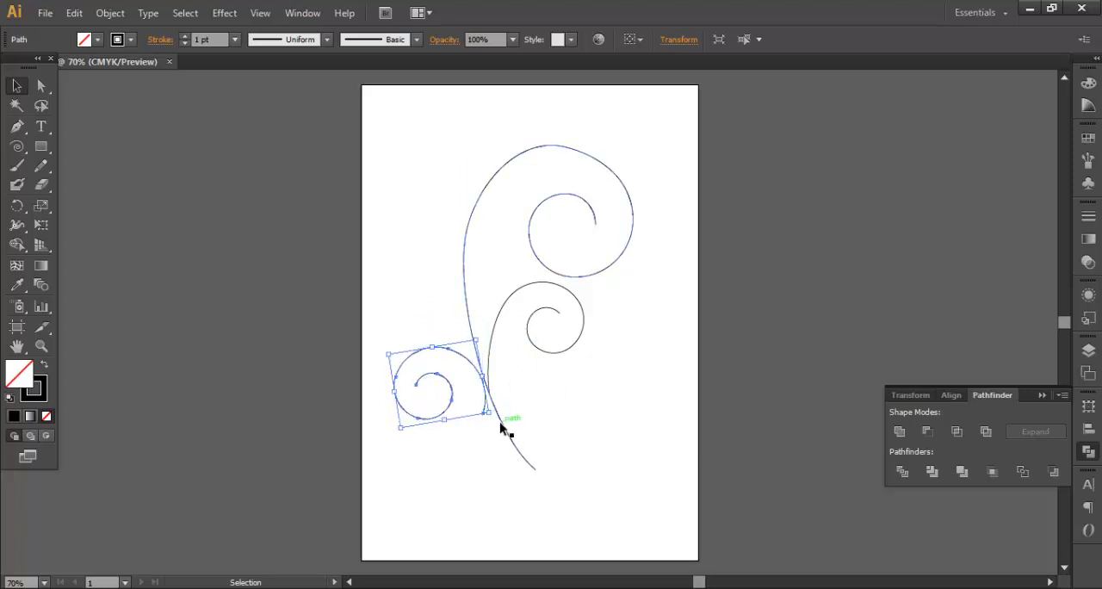
- Extend the left spiral's outer end down to about X 237 pt, Y 618 pt and shift the whole spiral left of the stem
click(39, 91)
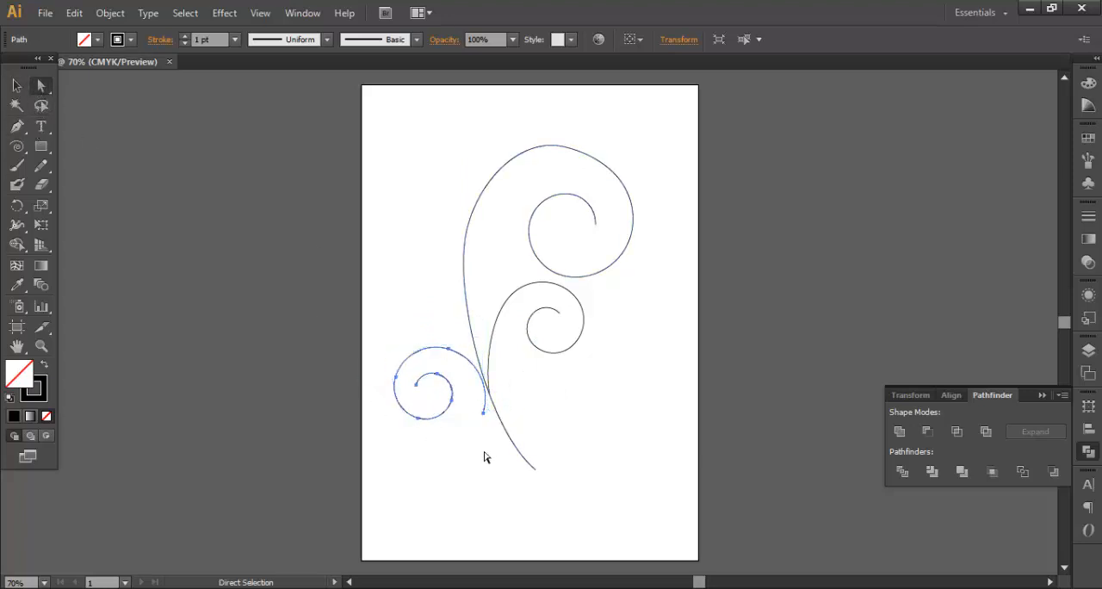
mouse_move(486, 419)
mouse_down()
mouse_move(496, 439)
mouse_move(497, 401)
mouse_up()
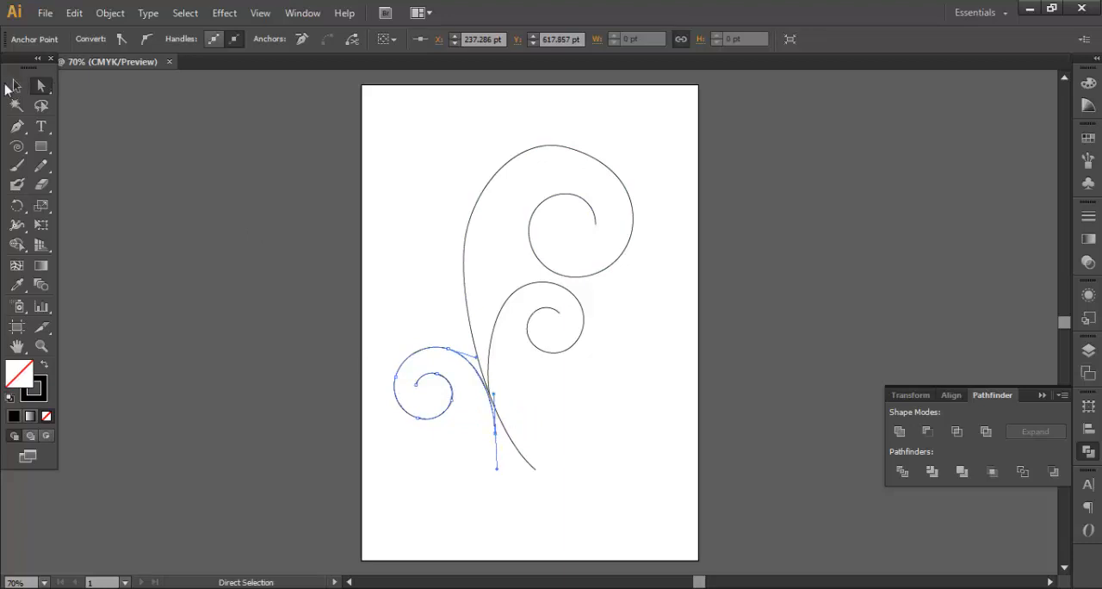
click(16, 86)
click(433, 332)
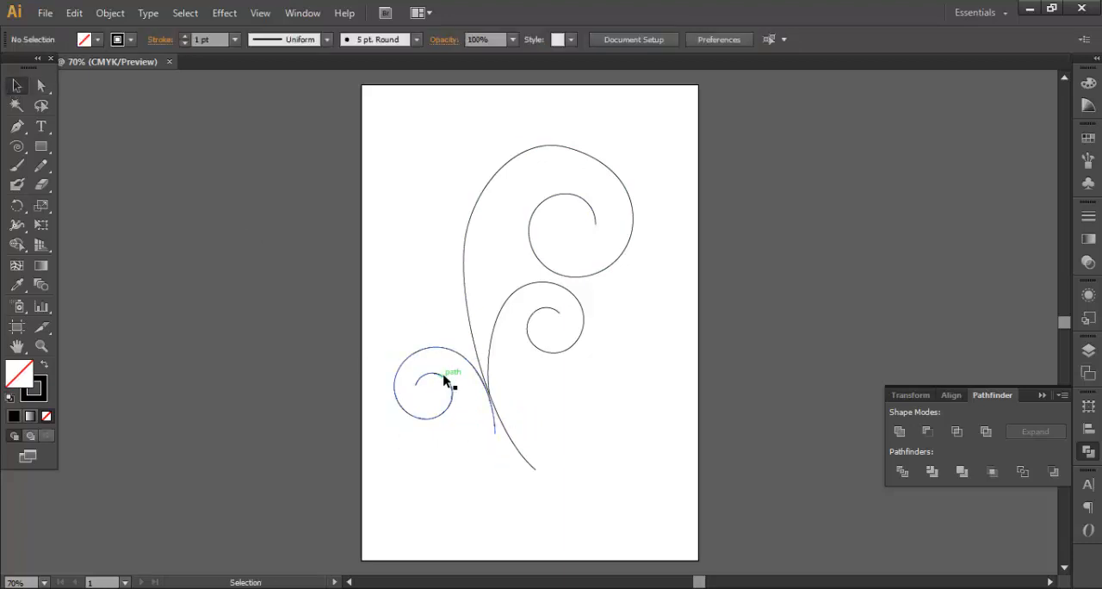
drag(444, 379, 419, 383)
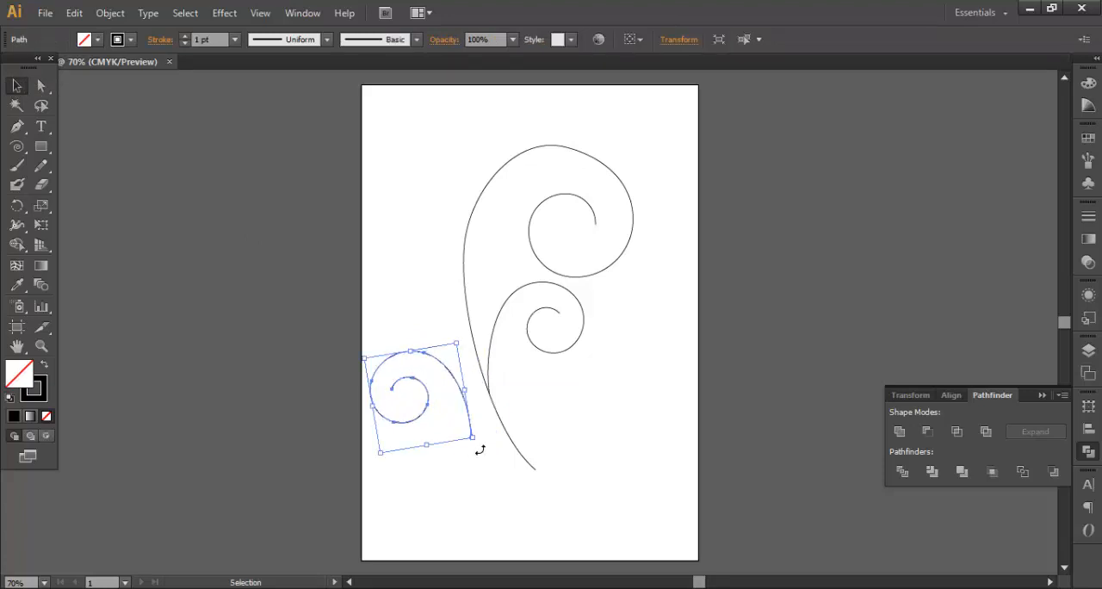
- Rotate the left spiral counterclockwise and move it so its outer end meets the main stem below the middle spiral's joint
drag(480, 449, 505, 415)
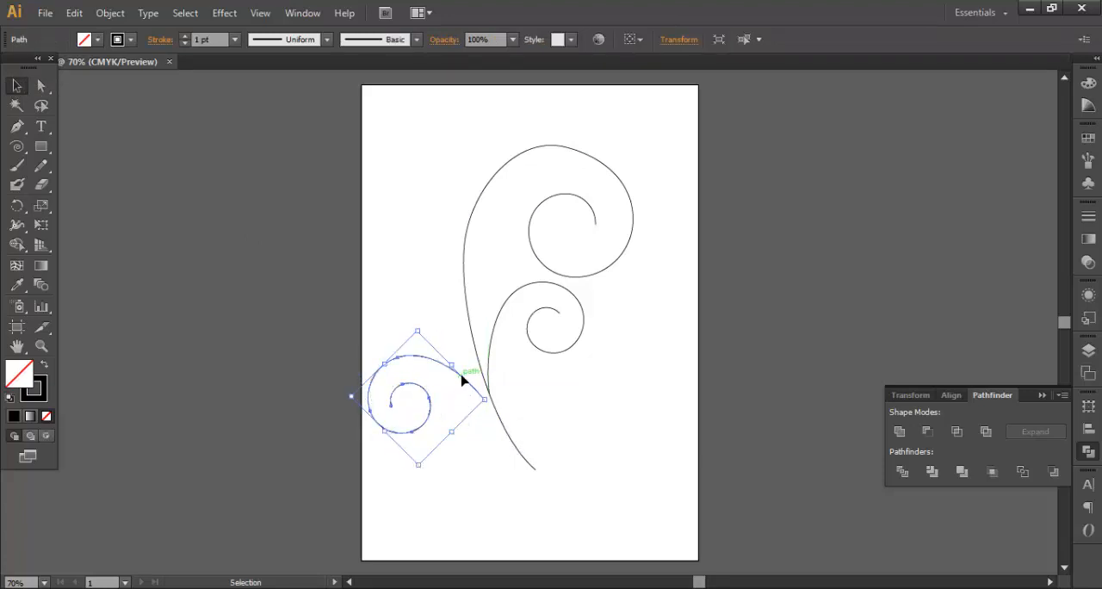
drag(463, 379, 500, 420)
click(531, 437)
click(563, 424)
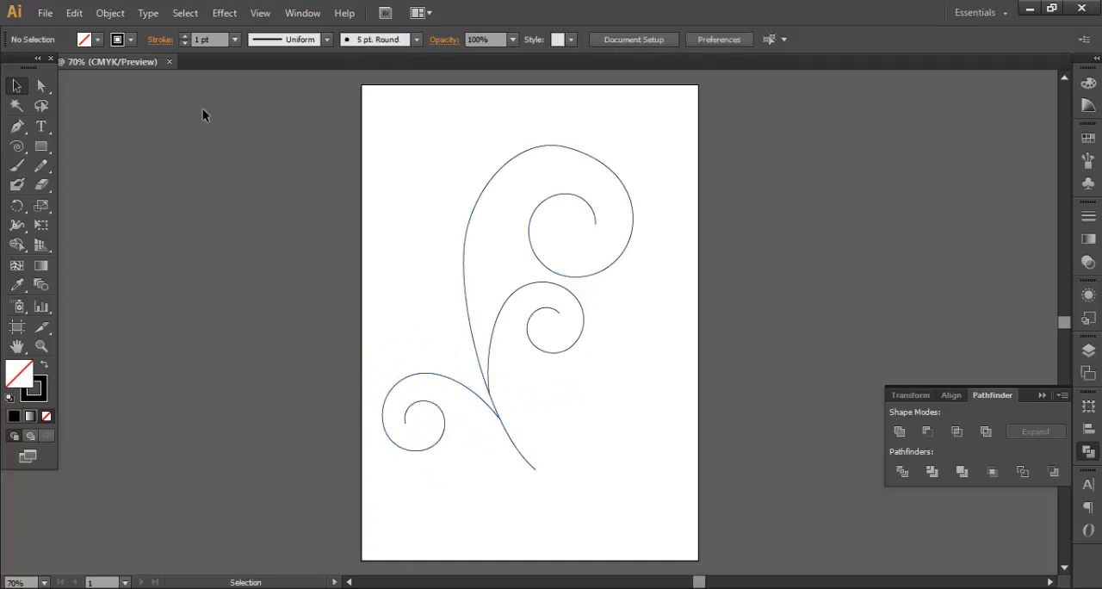
- Draw a small circle with the Ellipse tool in the centre of the large upper spiral
drag(40, 147, 101, 193)
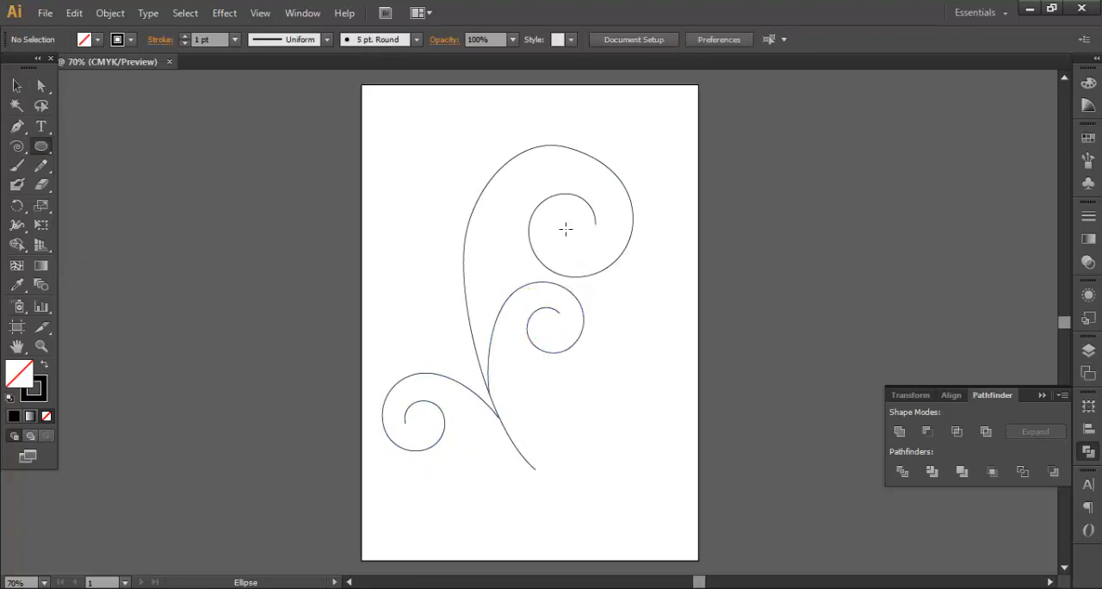
drag(567, 230, 581, 253)
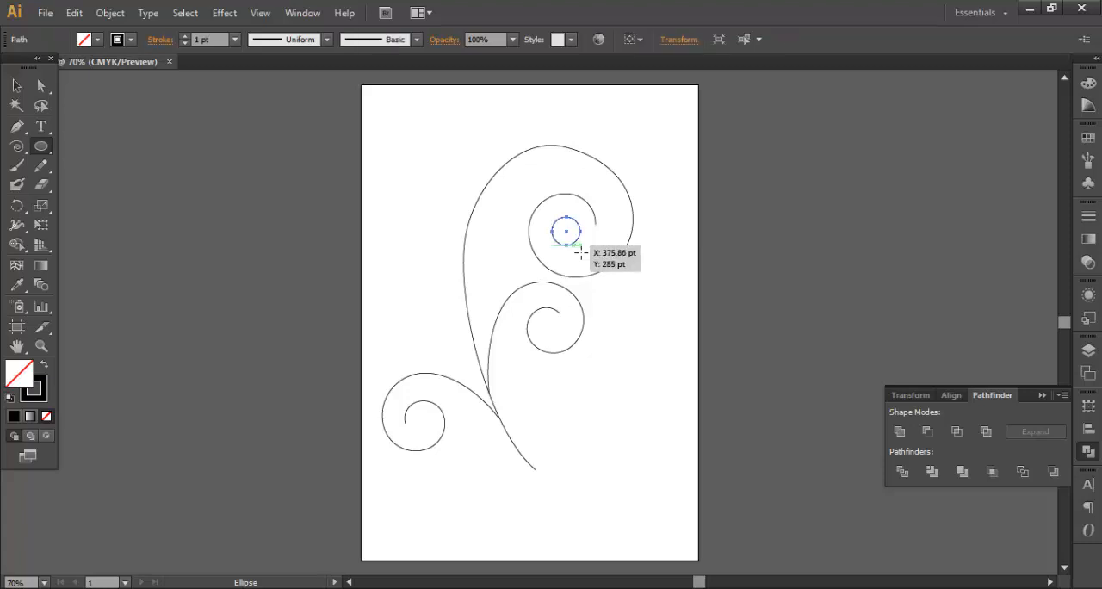
key(v)
click(611, 381)
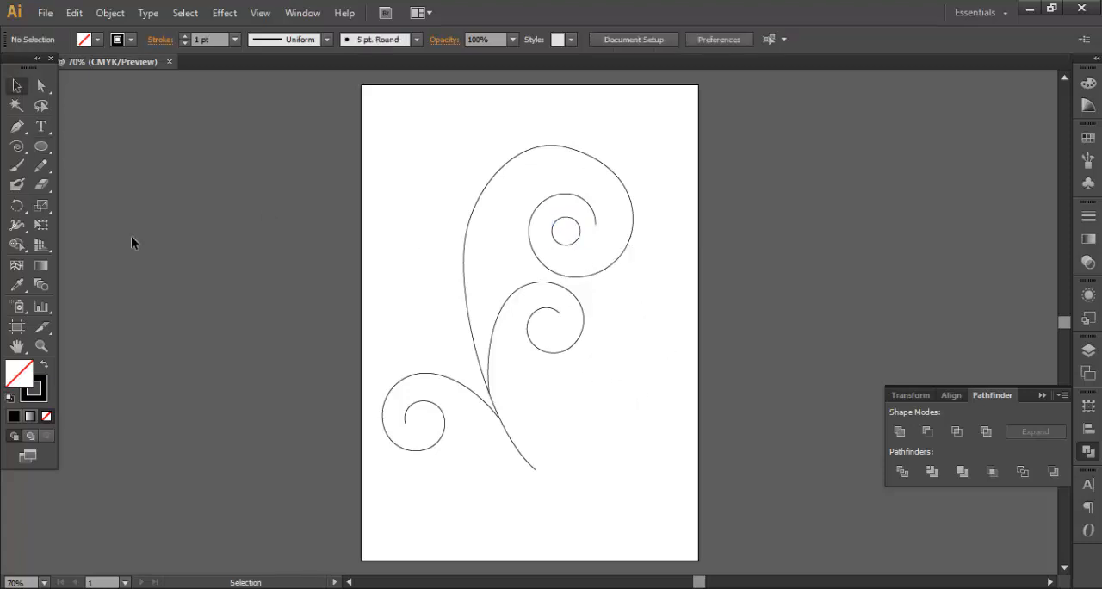
- Set the stroke weight of the main stem, the middle spiral and the small circle to 2 pt
drag(454, 164, 552, 317)
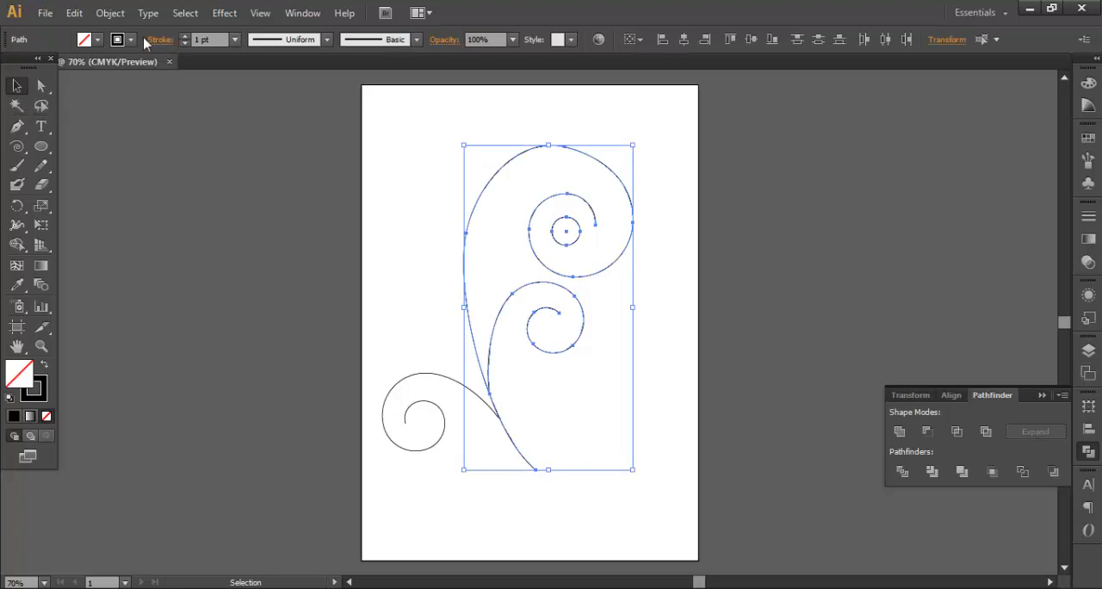
click(234, 39)
click(245, 128)
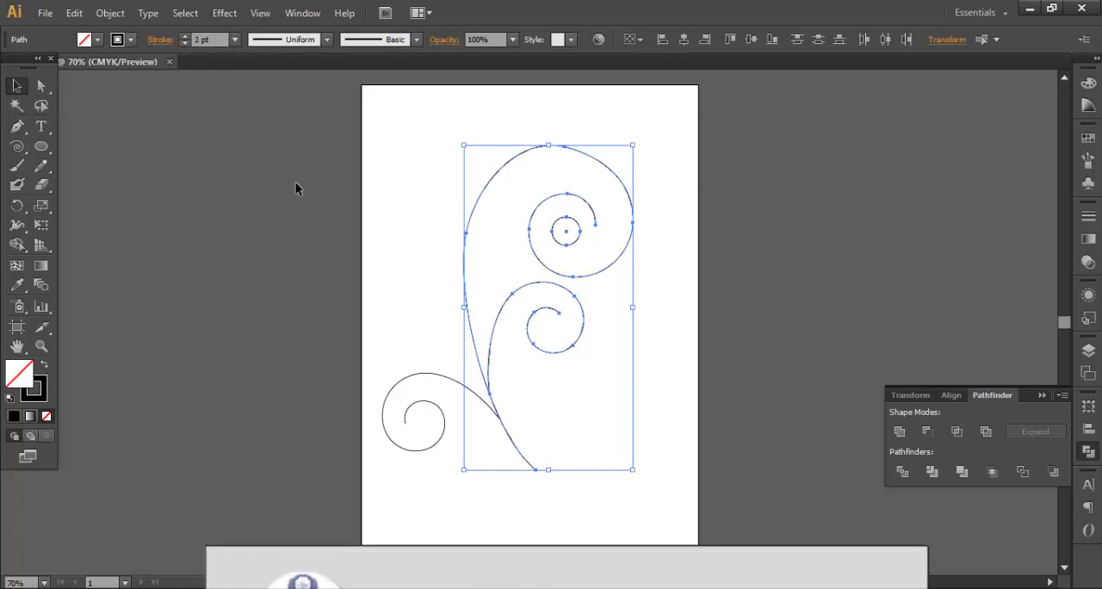
click(555, 267)
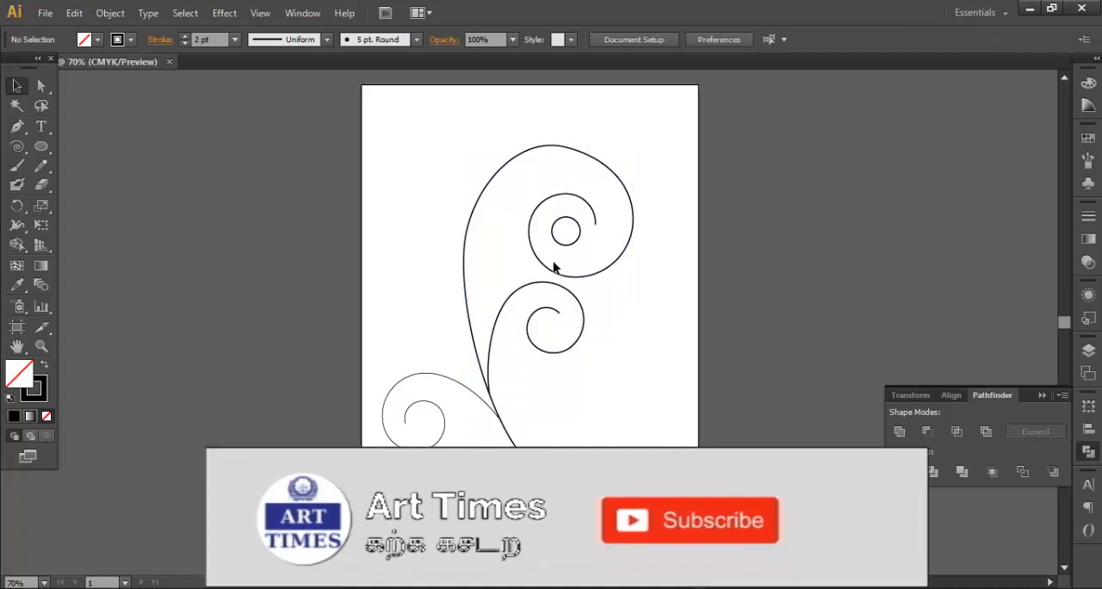
- Vary the main stem's stroke with the Width tool to about 11.3 pt at its inner end and 30.8 pt at its top anchor
click(598, 226)
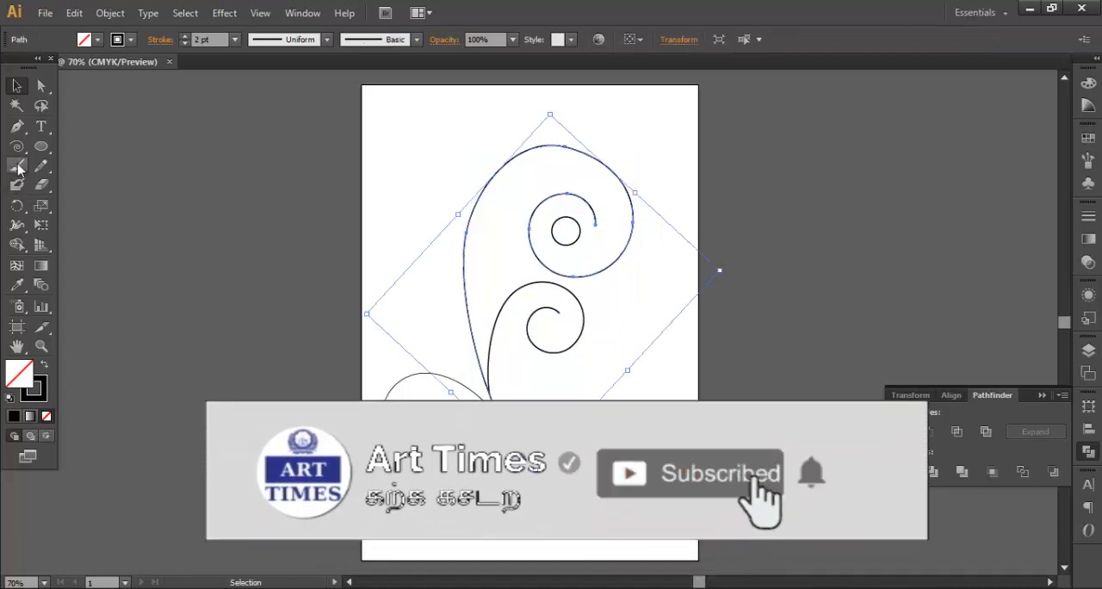
click(17, 225)
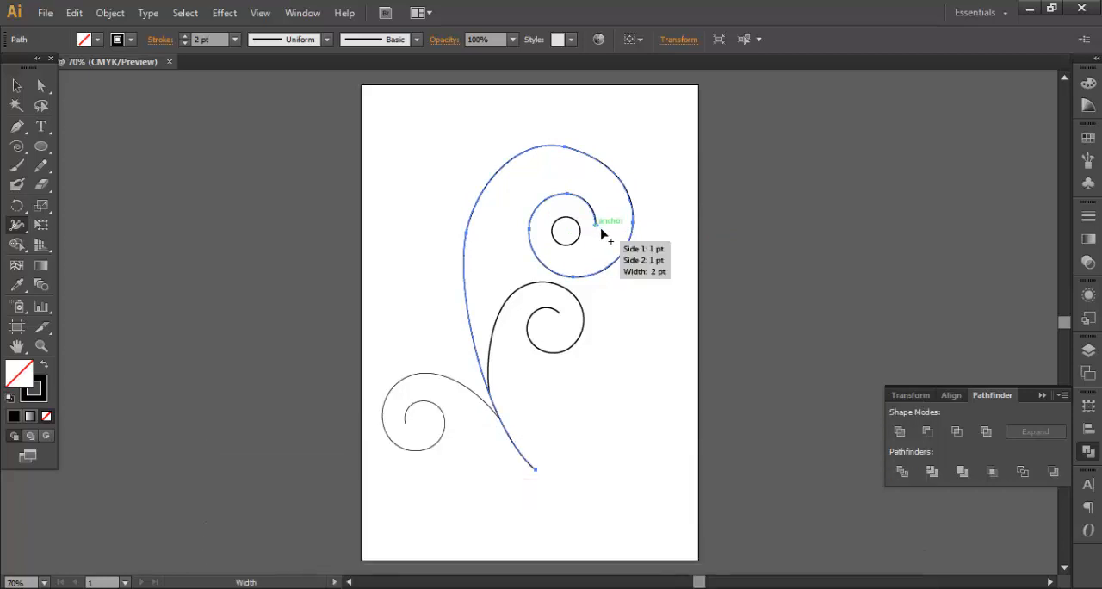
drag(602, 235, 613, 237)
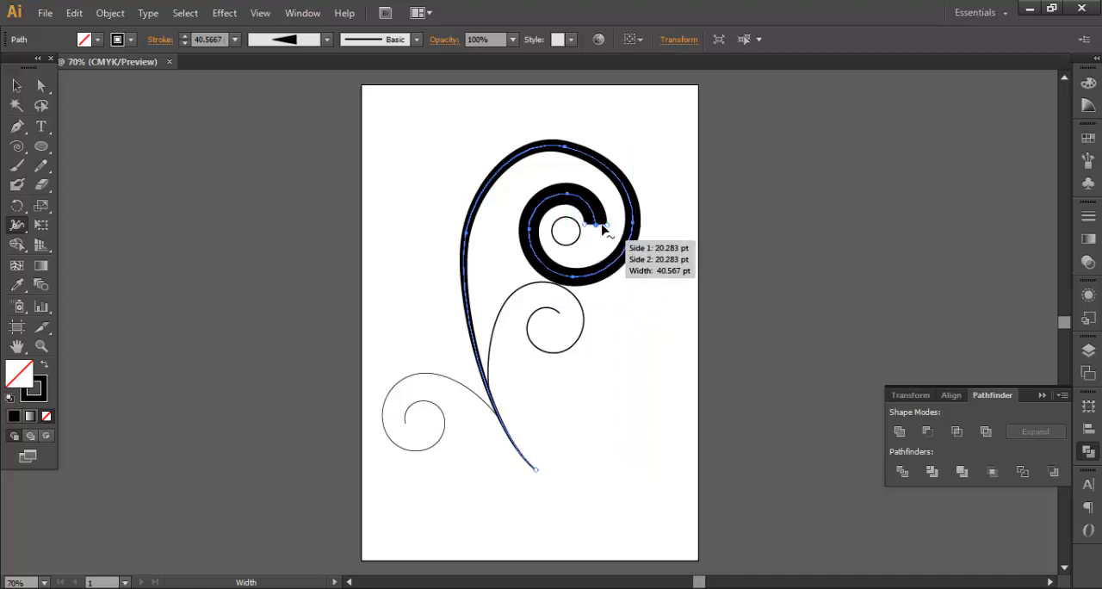
drag(608, 225, 597, 226)
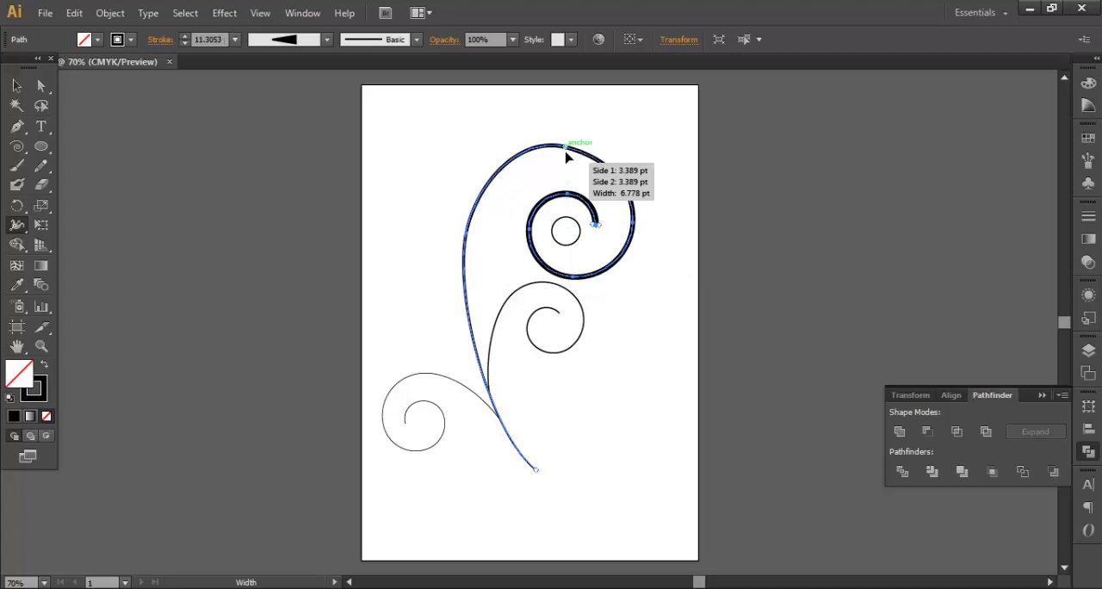
drag(566, 156, 565, 162)
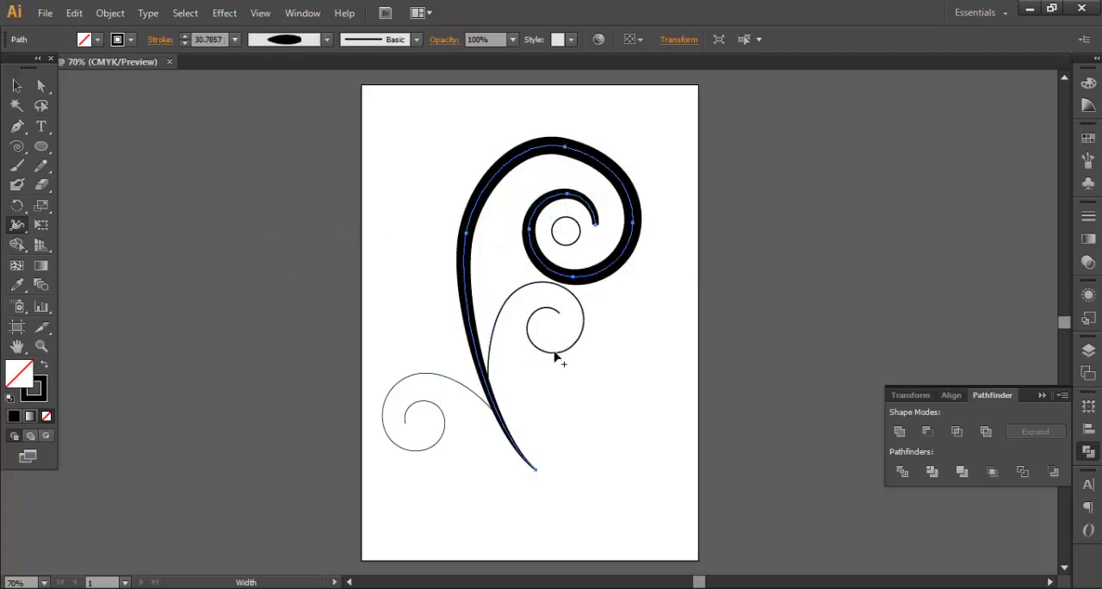
- Widen the strokes at the inner ends of the middle and left spirals so they taper towards the stem
drag(556, 318, 554, 323)
mouse_move(417, 419)
mouse_down()
mouse_move(405, 422)
mouse_move(414, 424)
mouse_up()
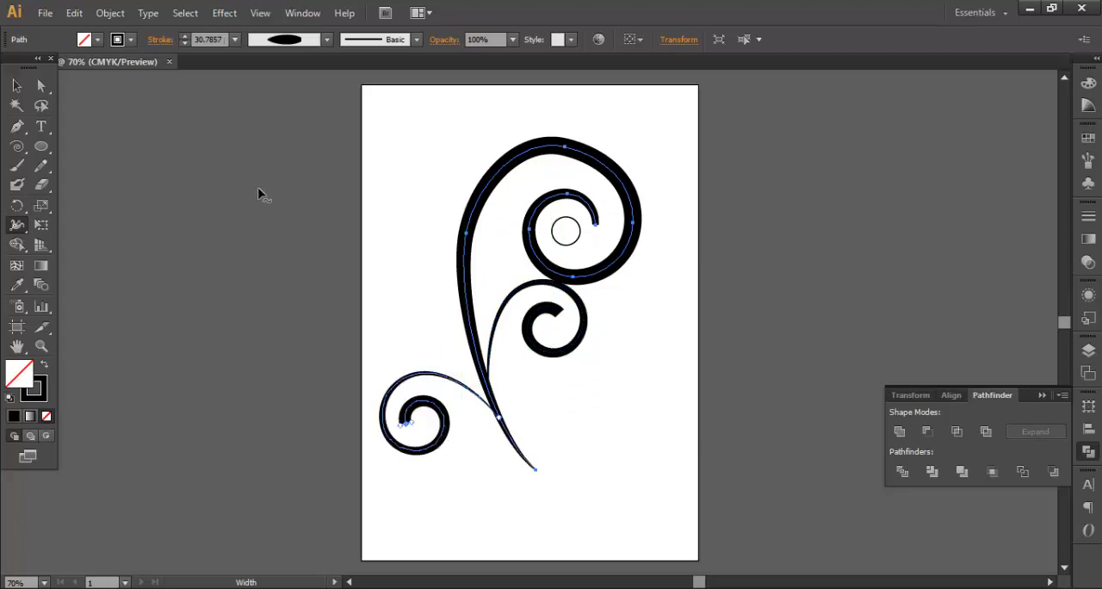
click(17, 85)
click(197, 259)
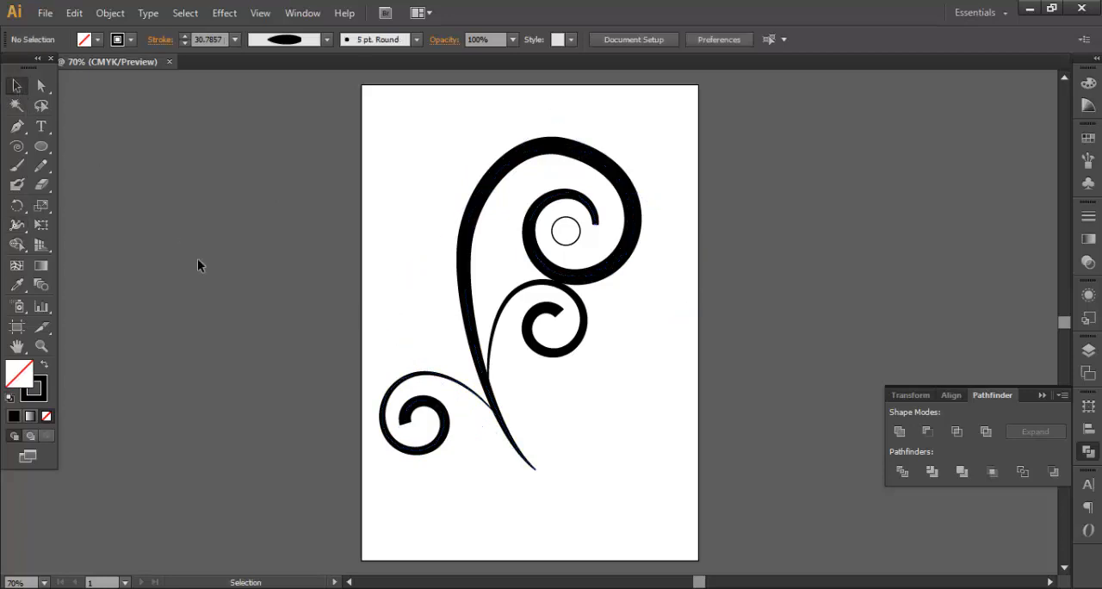